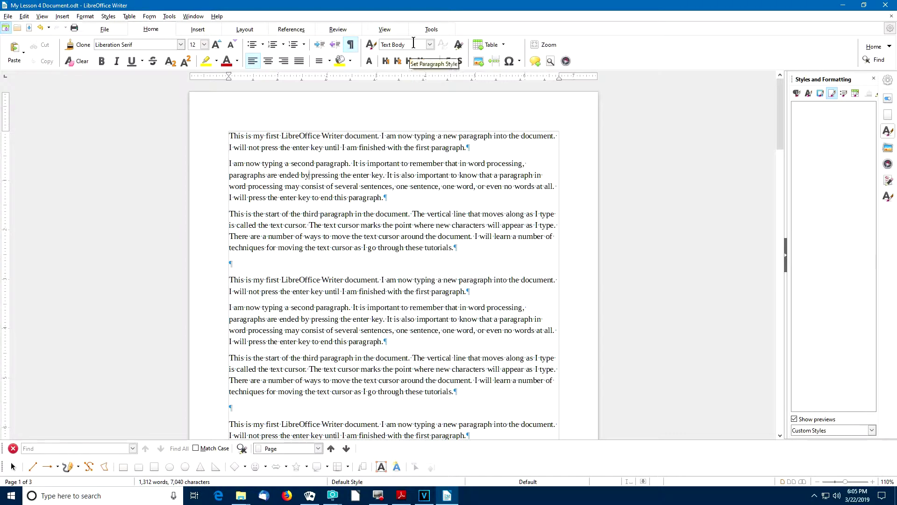
# Show the page styles in the Styles and Formatting sidebar
pyautogui.click(310, 175)
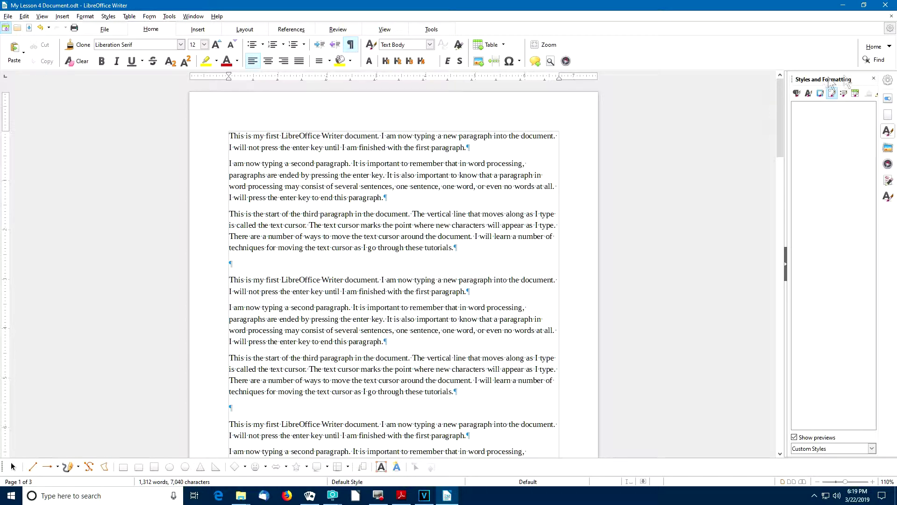
pyautogui.click(887, 80)
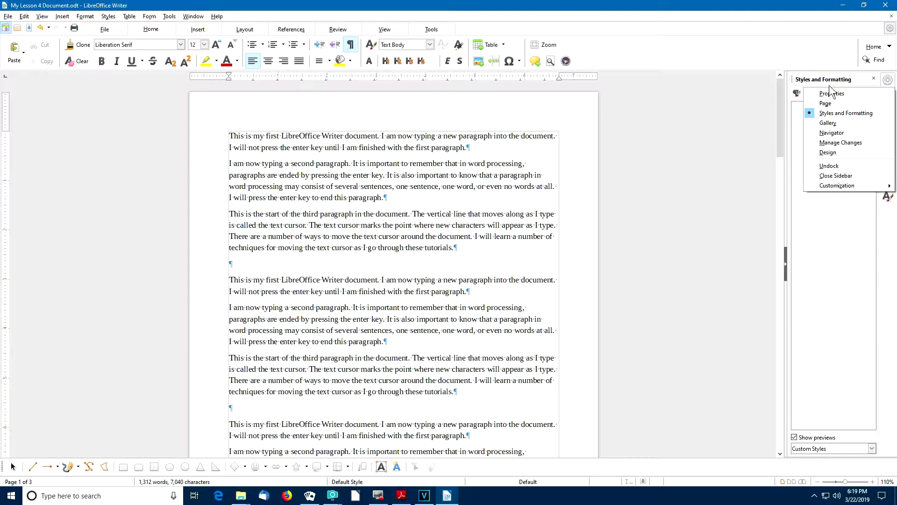
pyautogui.click(831, 115)
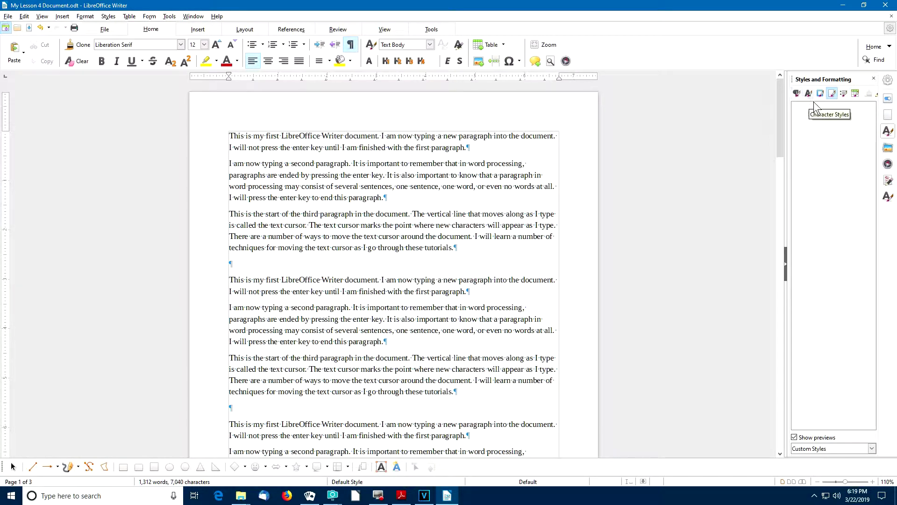
pyautogui.click(832, 95)
pyautogui.click(832, 94)
# Start a new custom page style and name it My Left Pages
pyautogui.rightClick(828, 131)
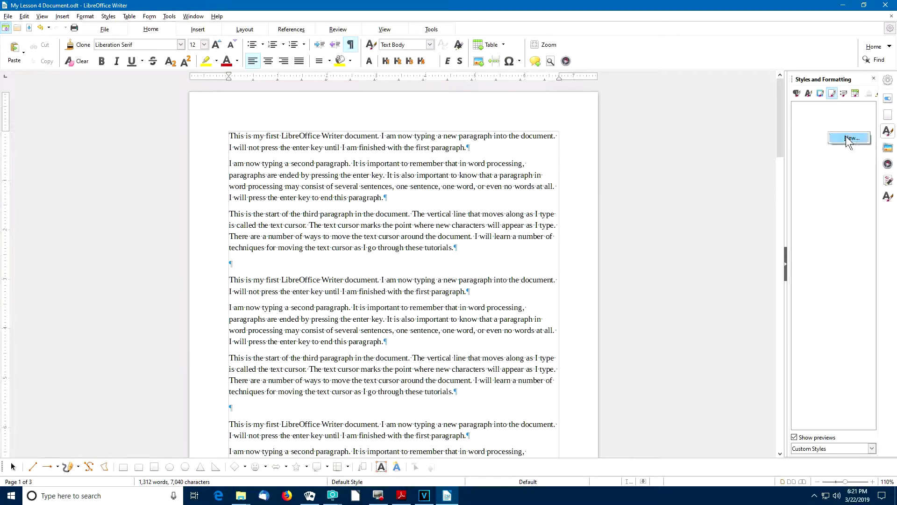
pyautogui.click(849, 139)
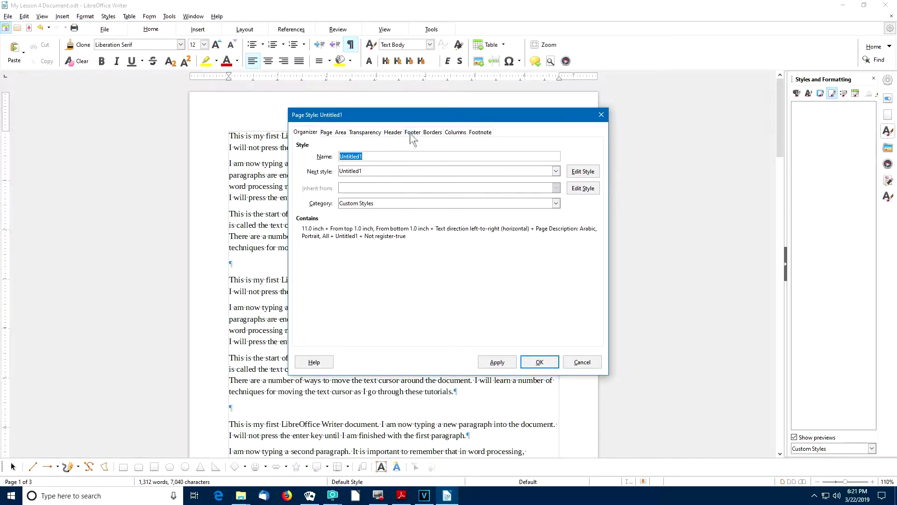
pyautogui.moveTo(414, 116); pyautogui.dragTo(372, 111)
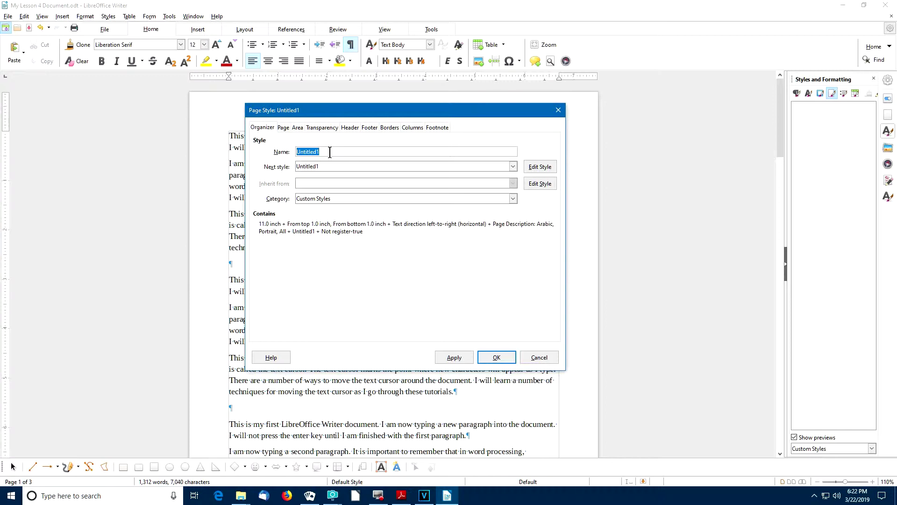
pyautogui.press('Tab')
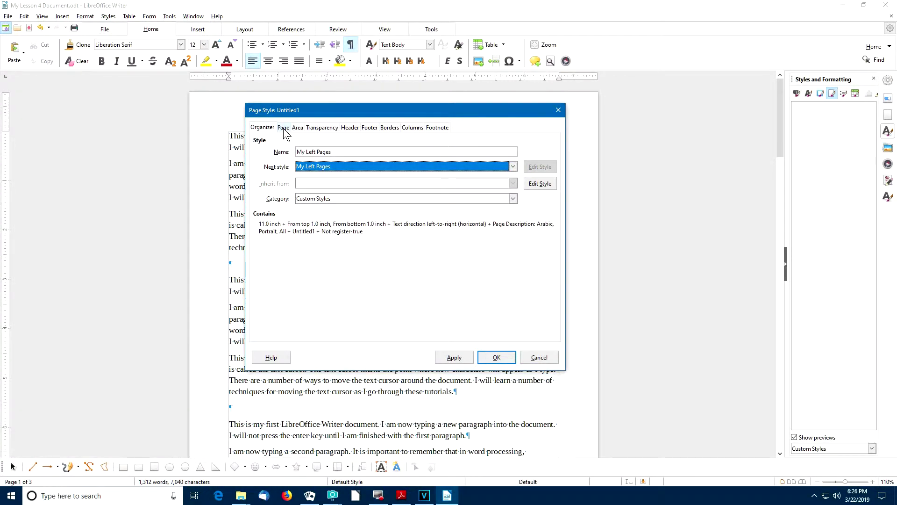
# Set the new page style's margins to 0.50" left, 0.75" right, 0.50" top and 0.50" bottom
pyautogui.click(283, 128)
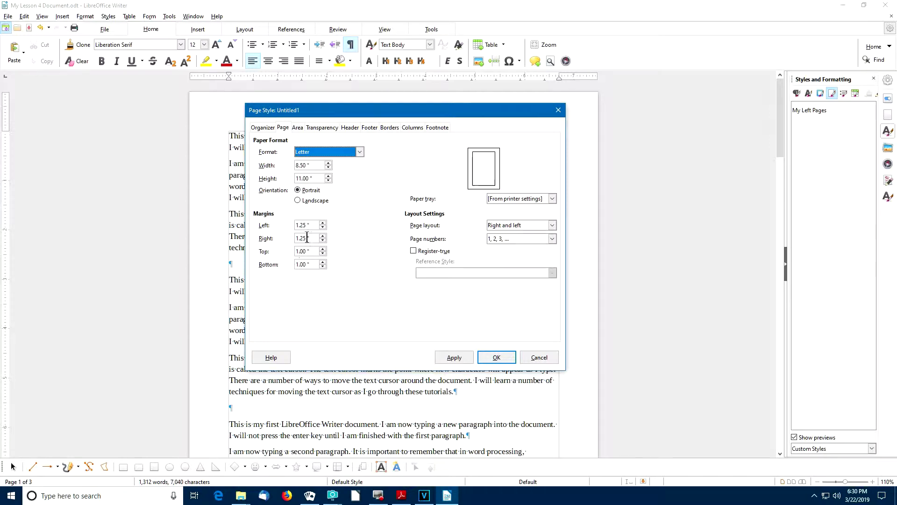
pyautogui.moveTo(314, 238); pyautogui.dragTo(285, 238)
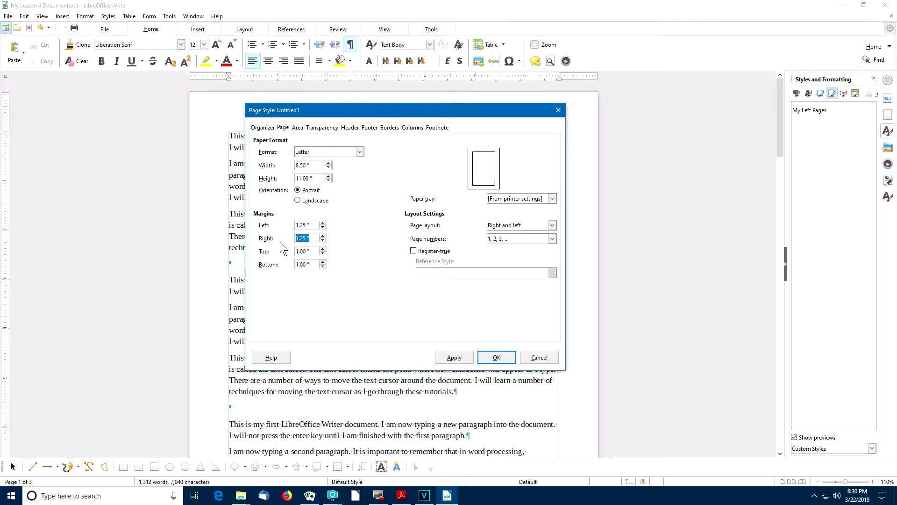
pyautogui.write('.')
pyautogui.doubleClick(314, 224)
pyautogui.write('.5')
pyautogui.press('Tab')
pyautogui.press('Tab')
pyautogui.write('.5')
pyautogui.press('Tab')
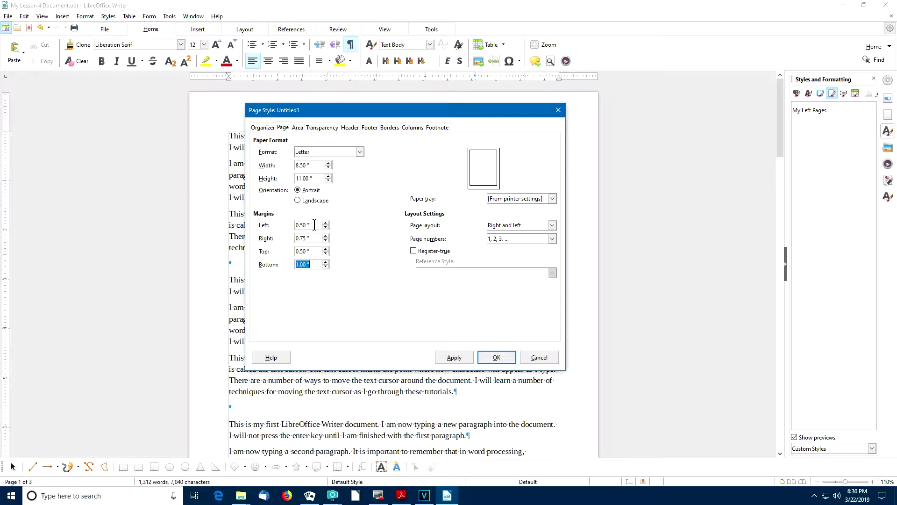
pyautogui.write('.5')
pyautogui.press('Tab')
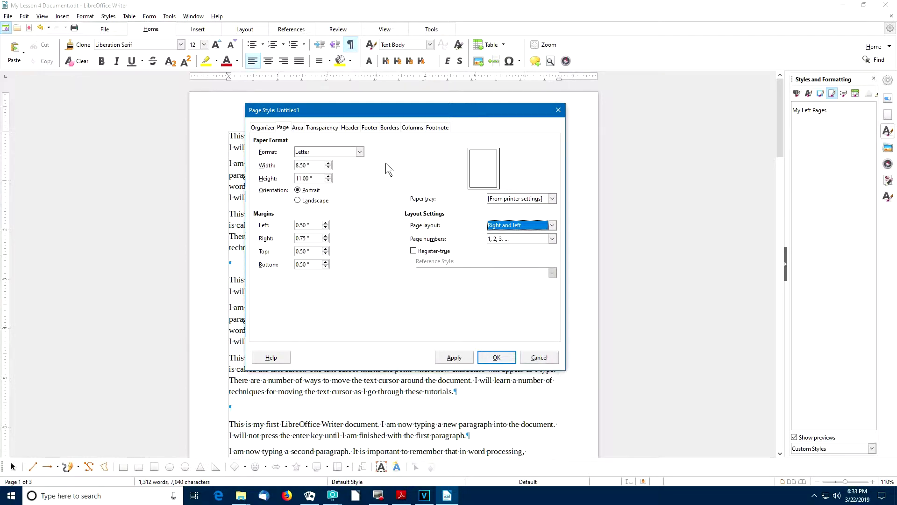
# Turn on both the header and the footer for the My Left Pages style and save it
pyautogui.click(346, 129)
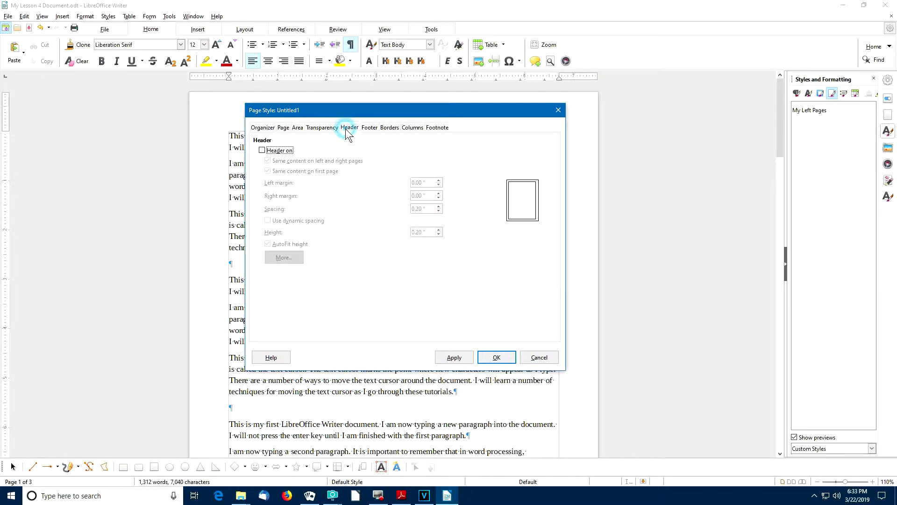
pyautogui.click(263, 151)
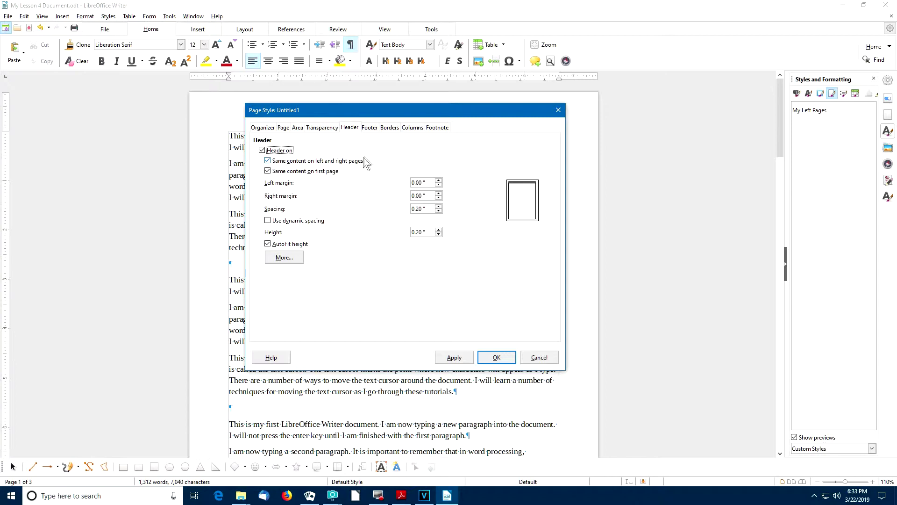
pyautogui.click(373, 129)
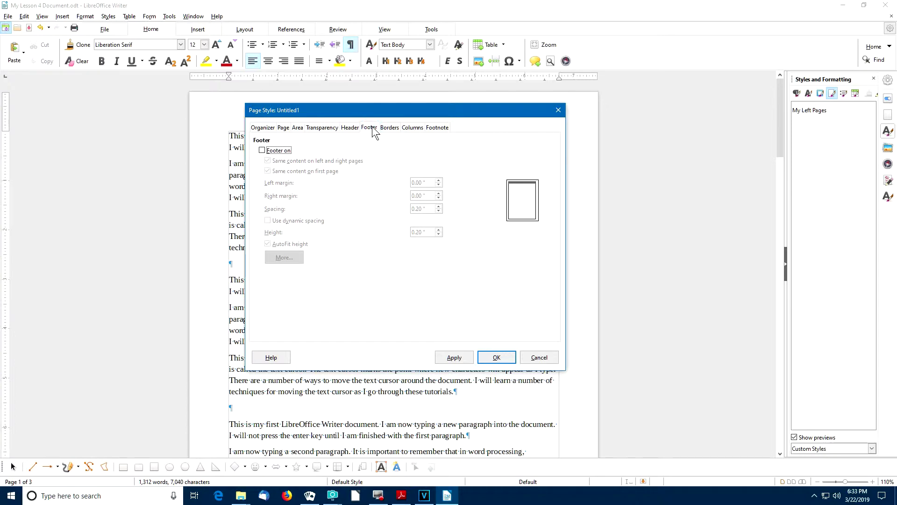
pyautogui.click(262, 151)
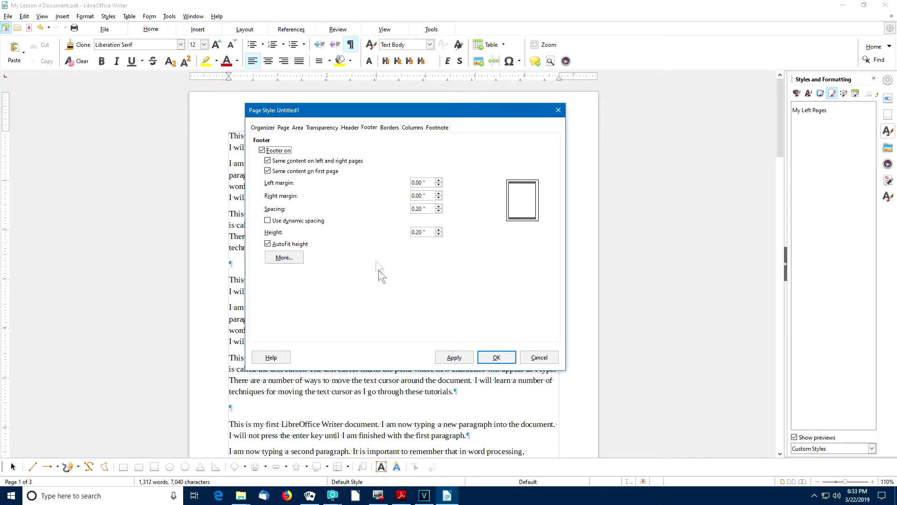
pyautogui.click(497, 358)
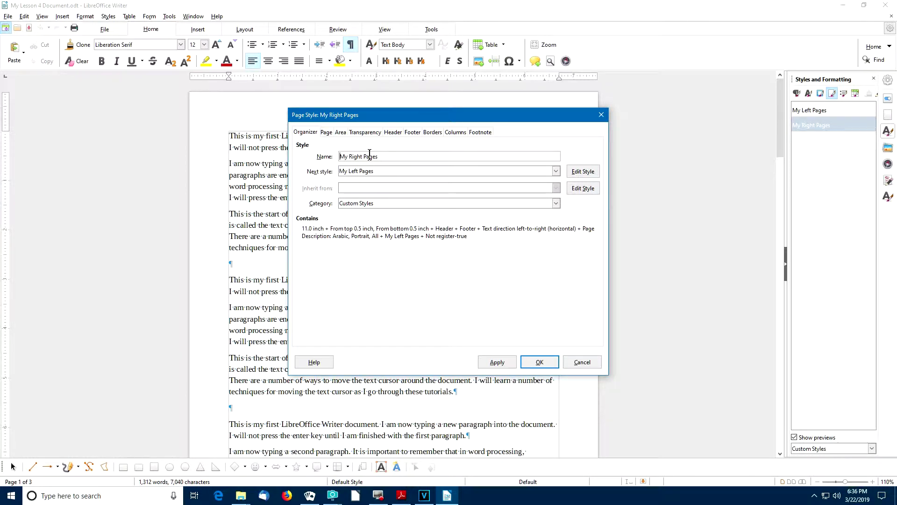
# Review the page, header and footer settings of the My Right Pages style
pyautogui.click(326, 132)
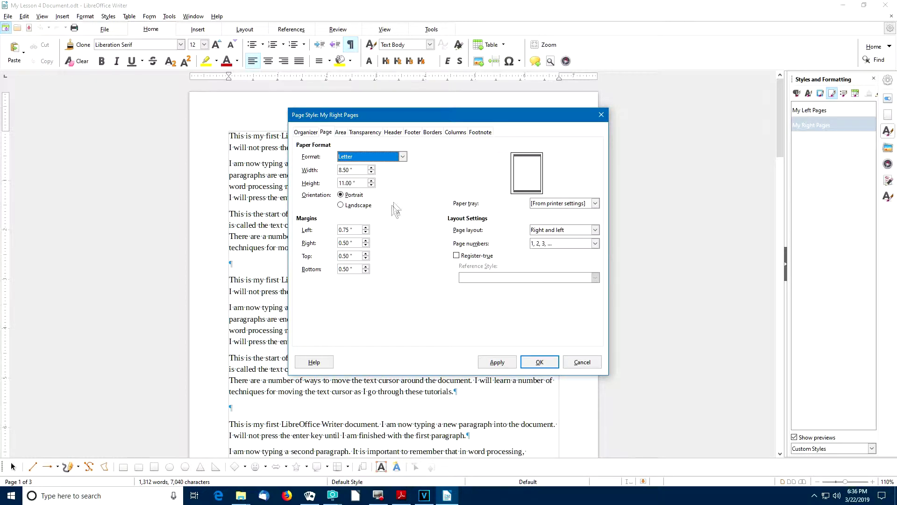
pyautogui.click(399, 133)
pyautogui.click(411, 133)
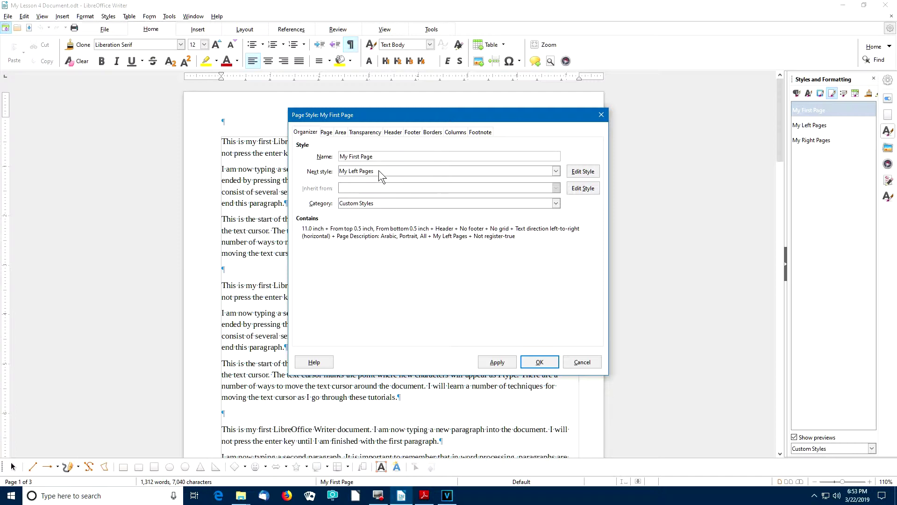
# Review the margins, header and footer settings of the My First Page style
pyautogui.click(326, 133)
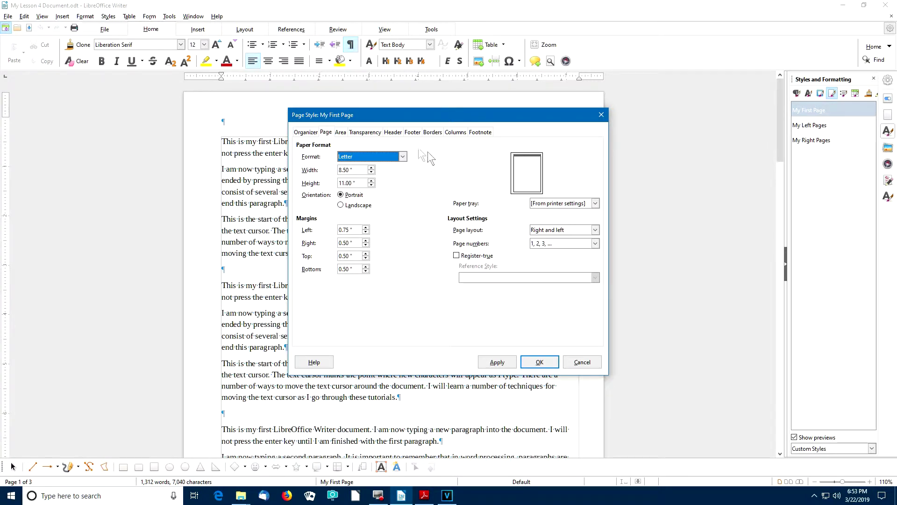
pyautogui.click(393, 133)
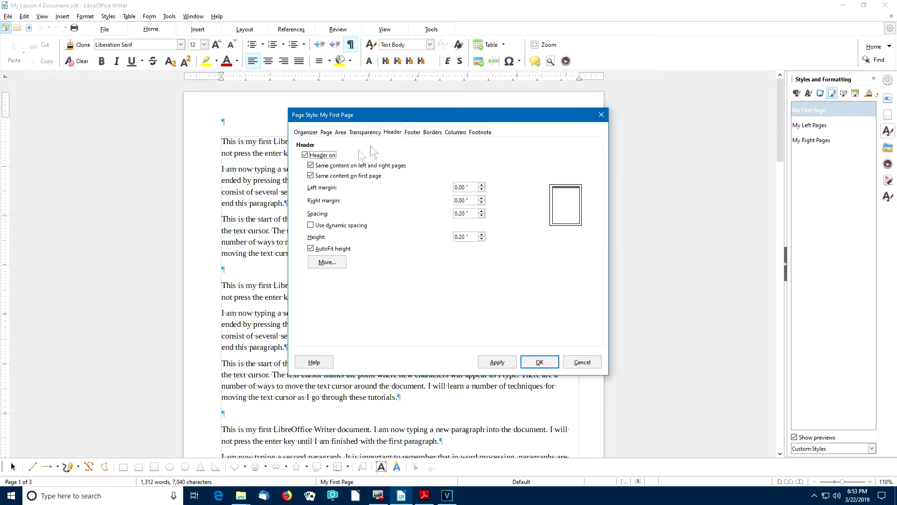
pyautogui.click(413, 133)
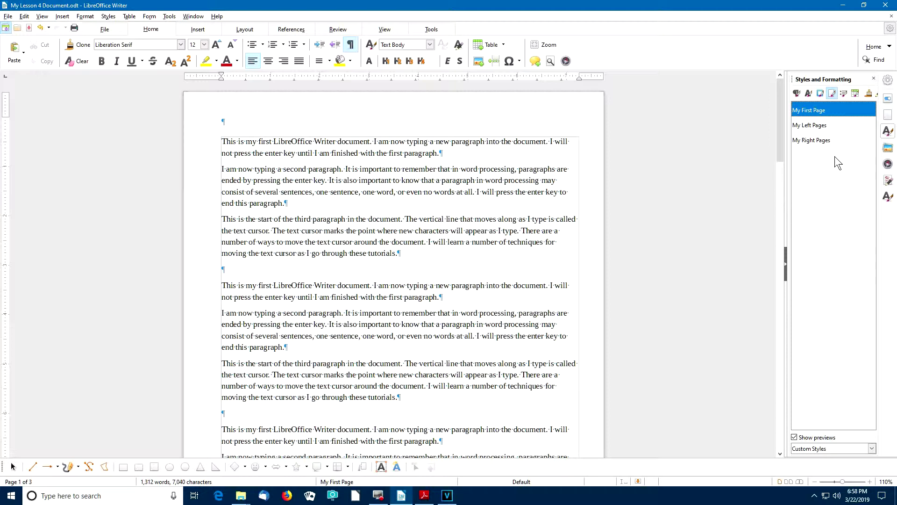
# Modify the My Left Pages style so that its next style is My Right Pages
pyautogui.rightClick(814, 127)
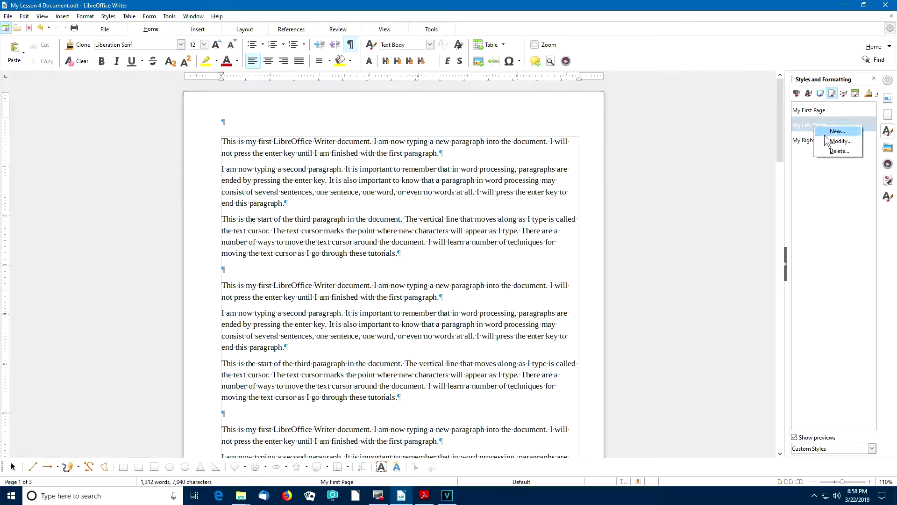
pyautogui.click(840, 141)
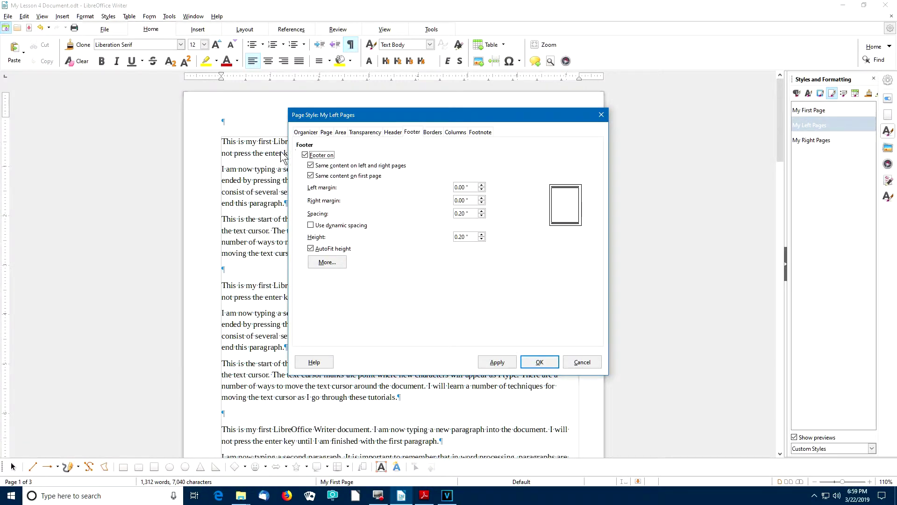
pyautogui.click(306, 132)
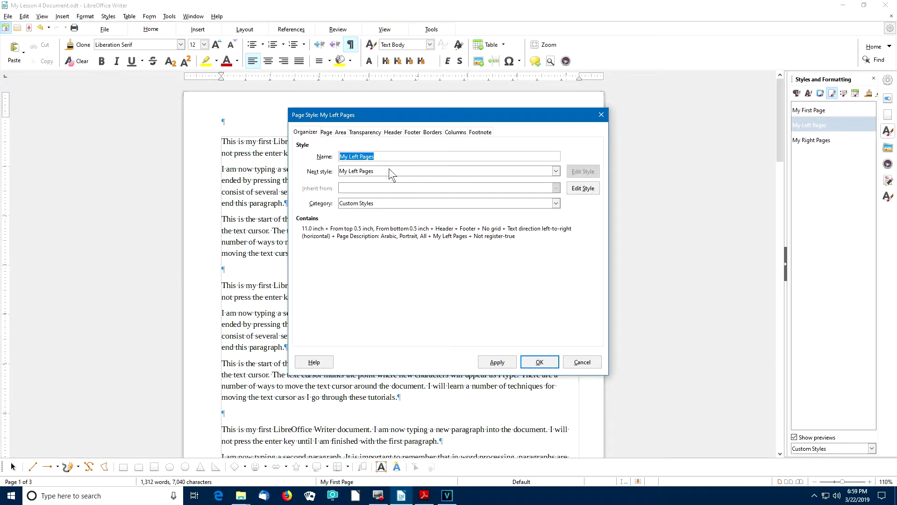
pyautogui.click(556, 171)
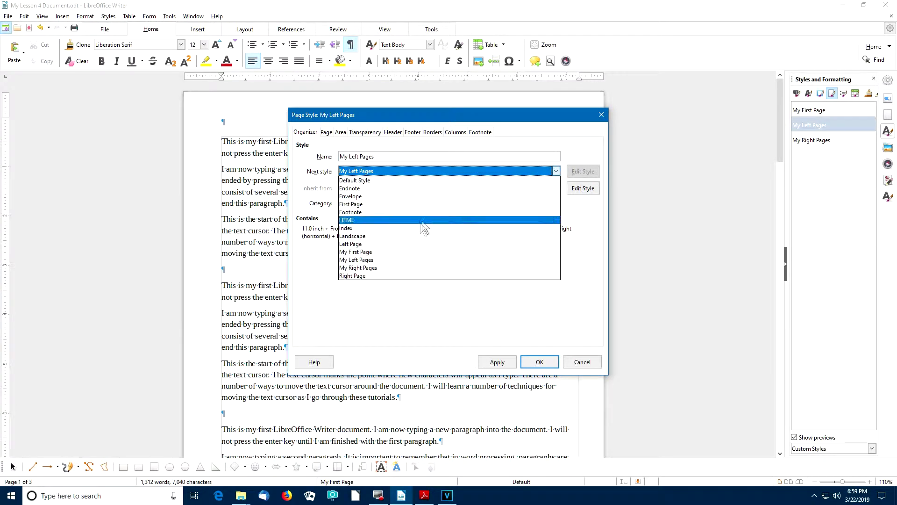
pyautogui.click(363, 268)
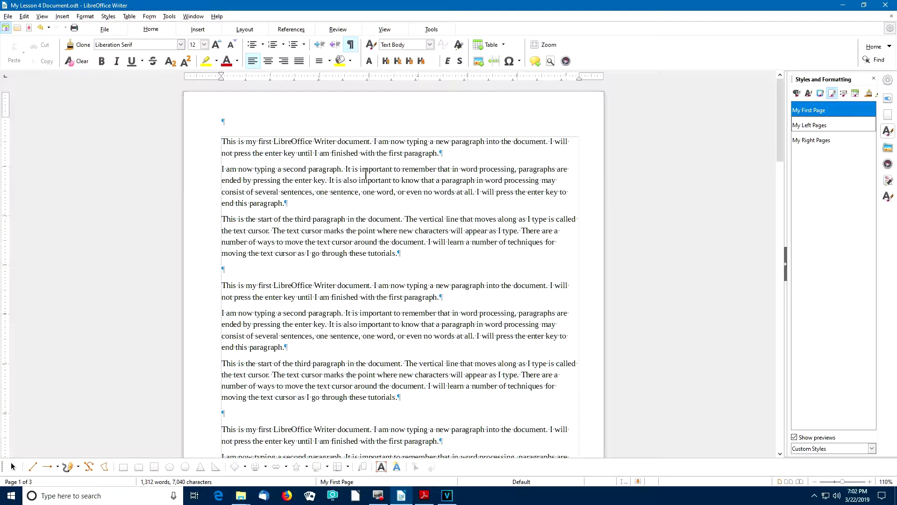
# Apply the My First Page style to the document's first page
pyautogui.click(336, 191)
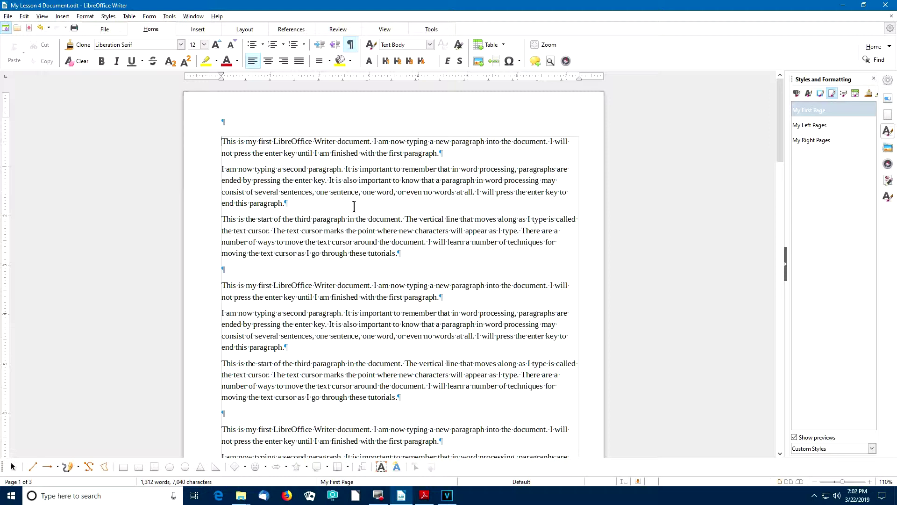
pyautogui.click(267, 177)
pyautogui.doubleClick(808, 109)
# Check which page style is applied to each of the document's three pages
pyautogui.scroll(-1, 397, 406)
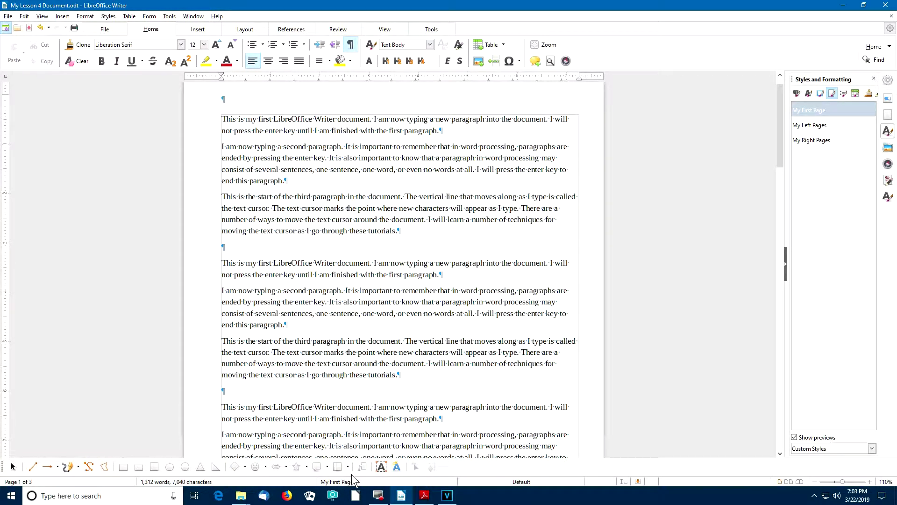
pyautogui.click(360, 341)
pyautogui.scroll(-4, 403, 327)
pyautogui.scroll(-6, 403, 327)
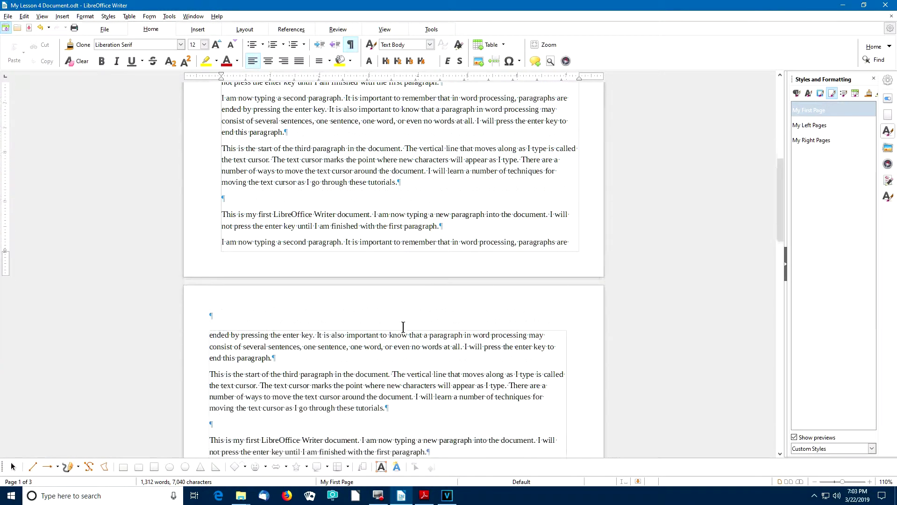
pyautogui.click(364, 296)
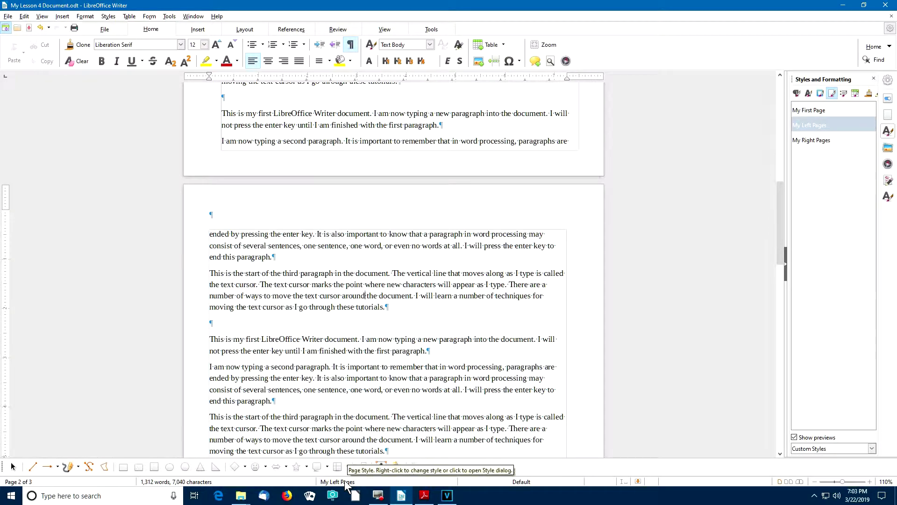
pyautogui.scroll(-4, 402, 306)
pyautogui.scroll(-15, 404, 307)
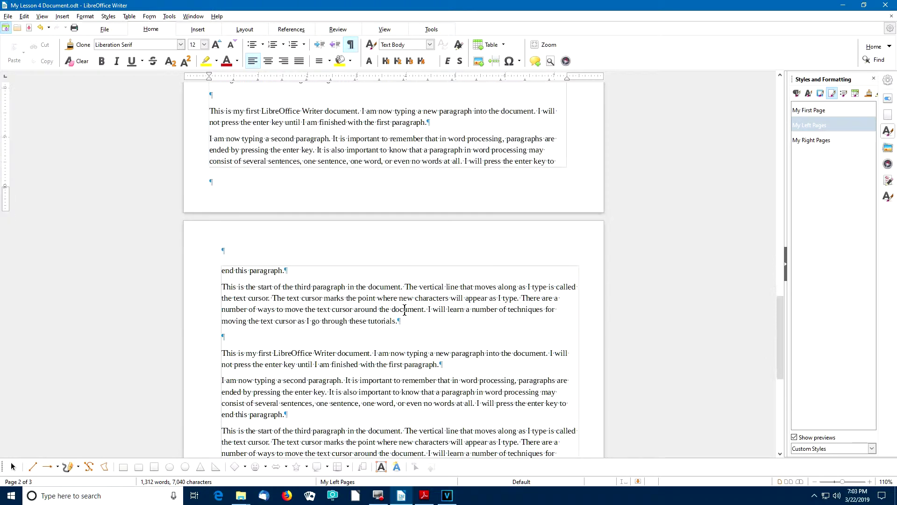
pyautogui.click(378, 309)
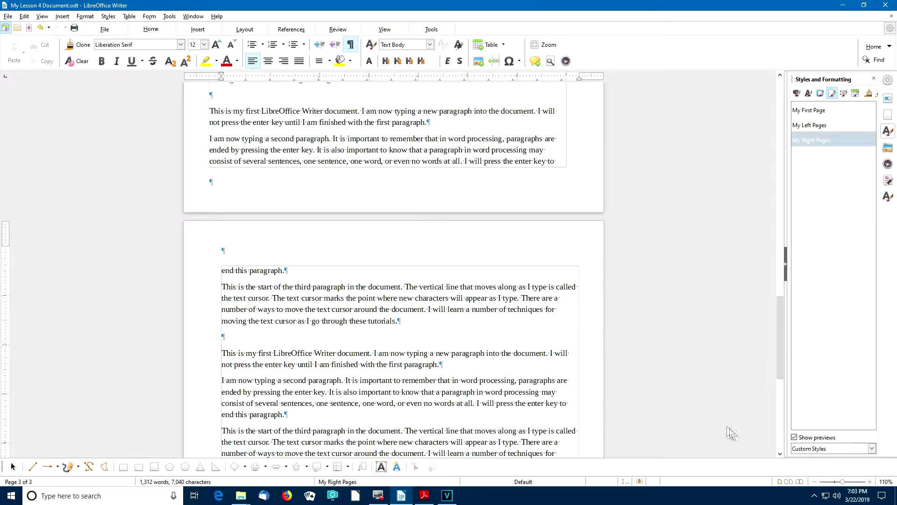
# Switch the document to book view and zoom out to examine the facing pages
pyautogui.click(801, 480)
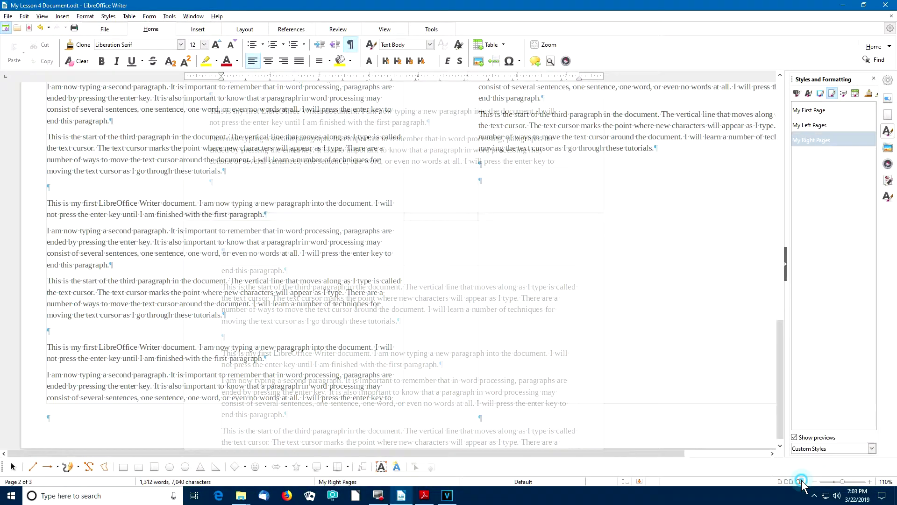
pyautogui.click(841, 481)
pyautogui.moveTo(841, 482); pyautogui.dragTo(817, 481)
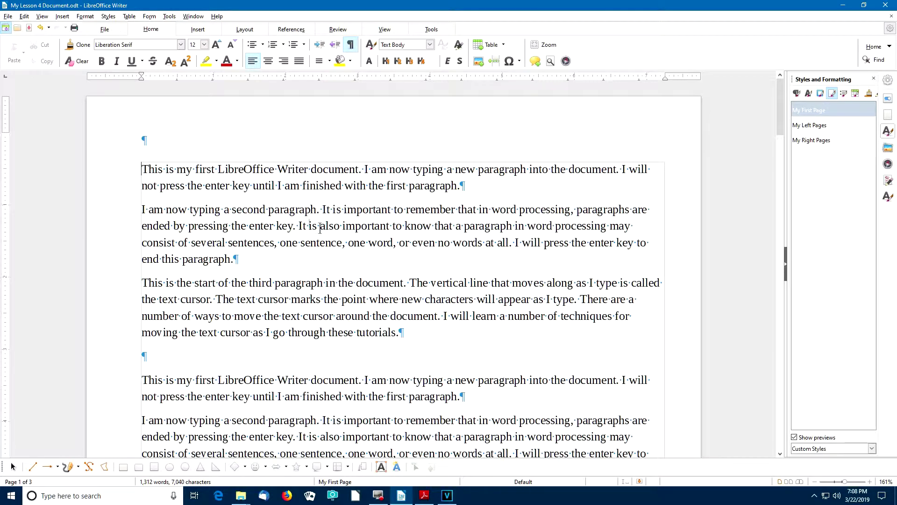
# Enter "My Lesson Four Title" in the header of the document's first page
pyautogui.click(316, 285)
pyautogui.click(260, 240)
pyautogui.click(159, 138)
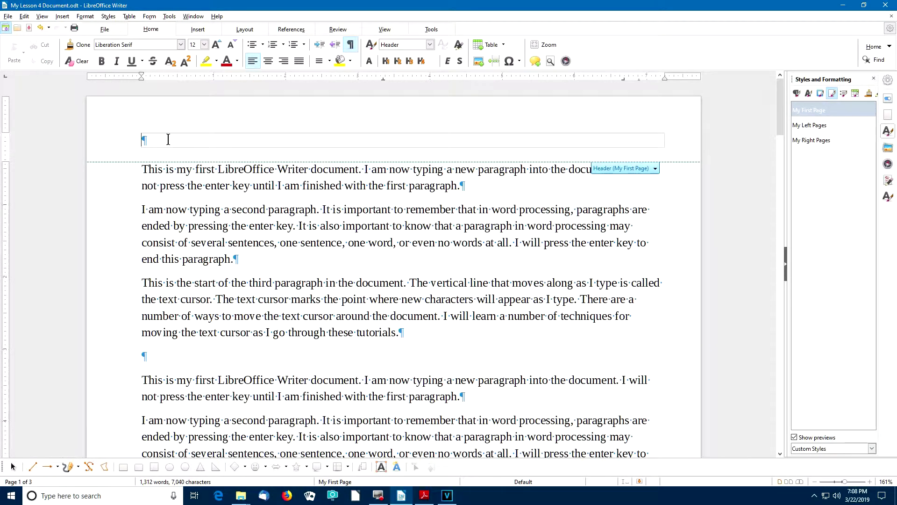
pyautogui.write('My Lesson Four Title')
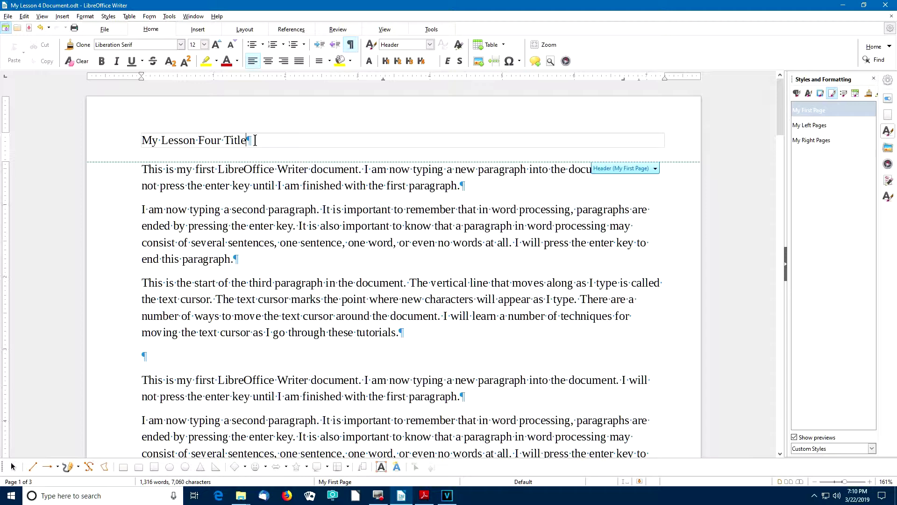
# Enter "My Left Page Header" in the header of the second page
pyautogui.scroll(-10, 254, 140)
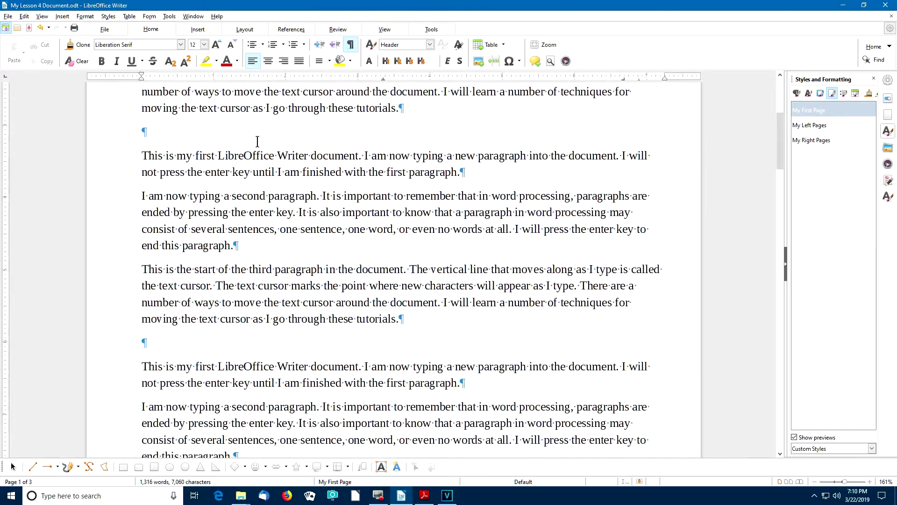
pyautogui.scroll(-3, 261, 144)
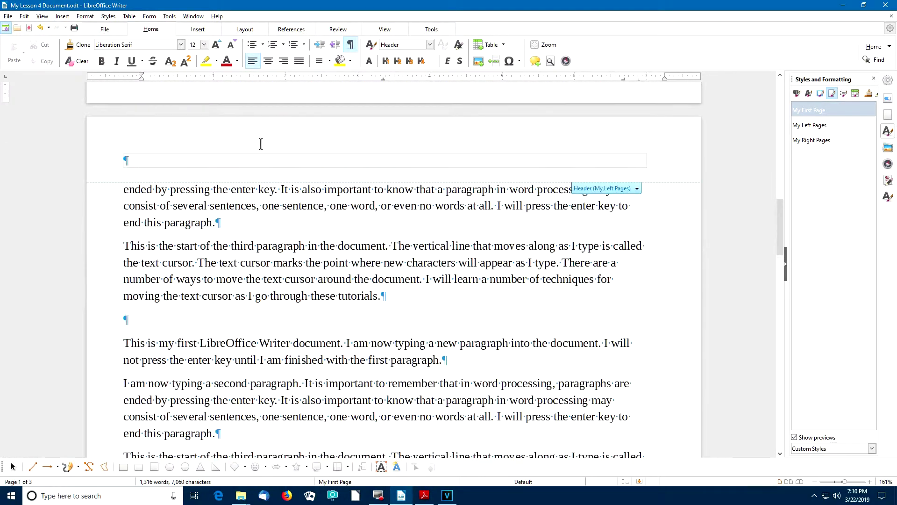
pyautogui.click(183, 164)
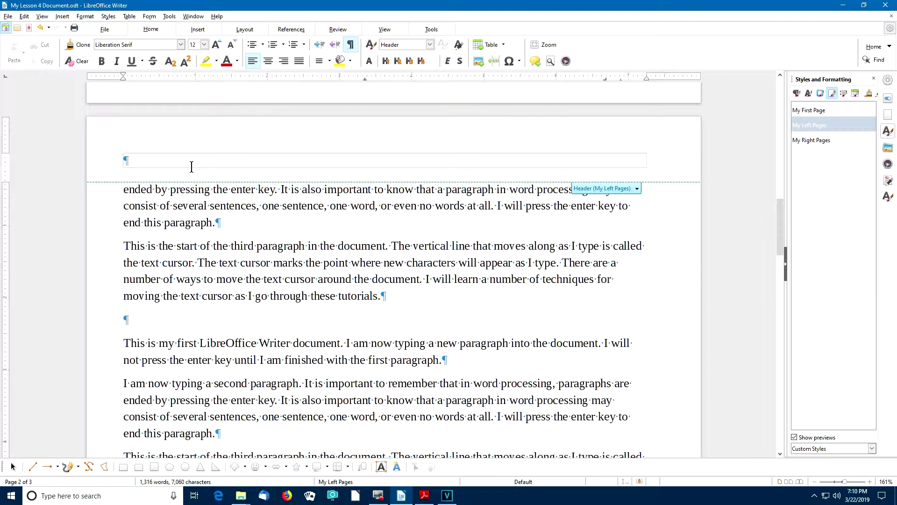
pyautogui.write('My Left Page Header')
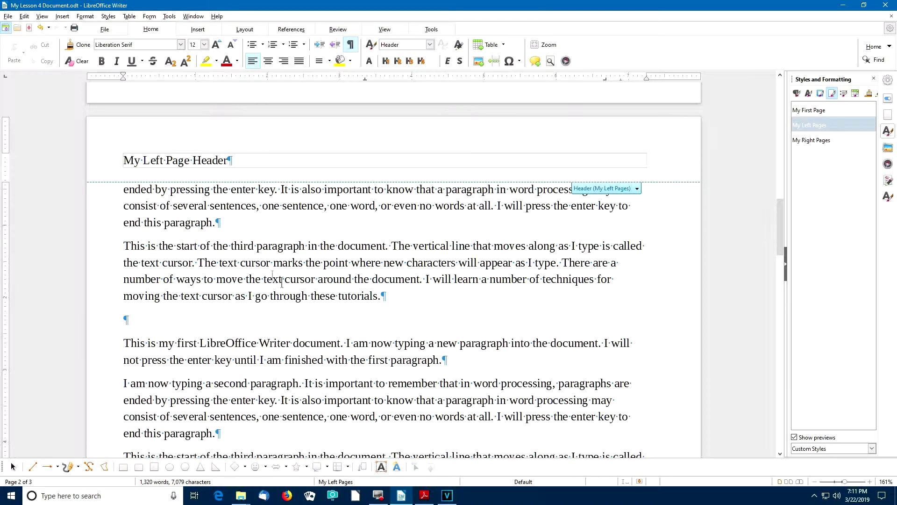
# Copy the left page header text into the third page's header and change it to "My Right Page Header"
pyautogui.tripleClick(182, 159)
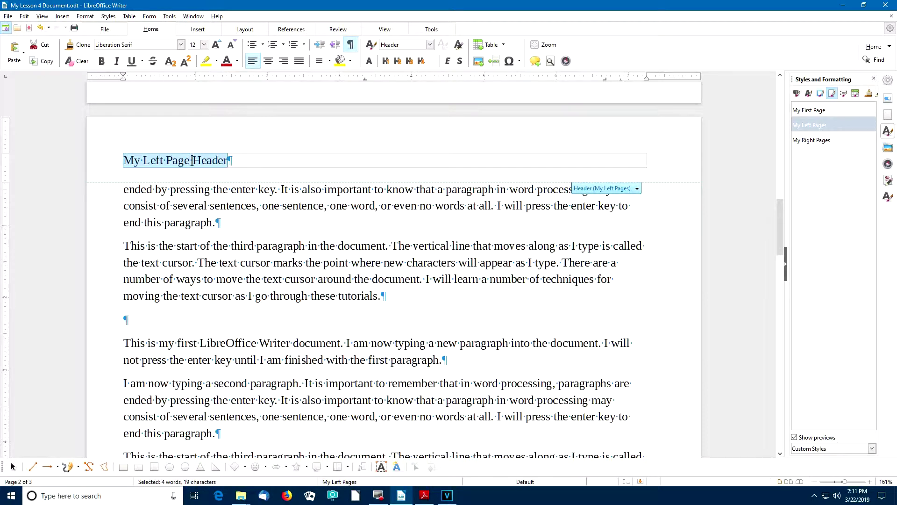
pyautogui.scroll(-10, 240, 200)
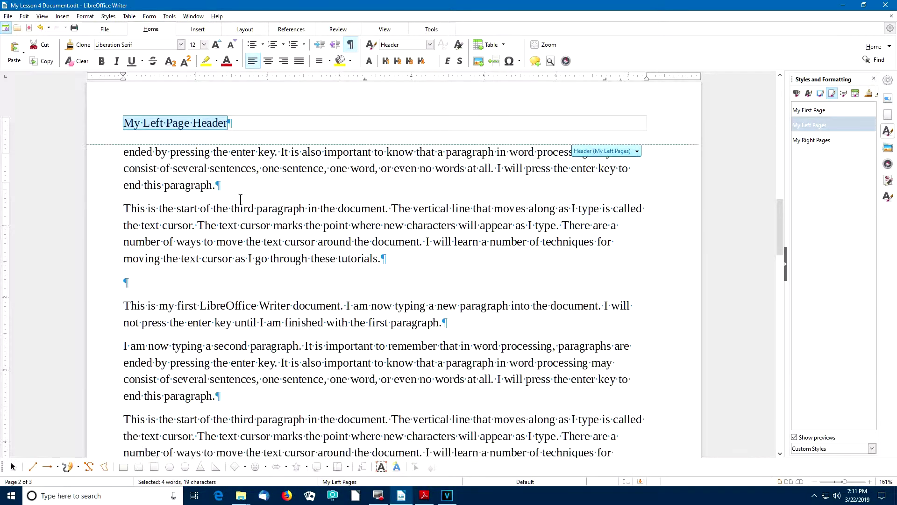
pyautogui.scroll(-3, 244, 207)
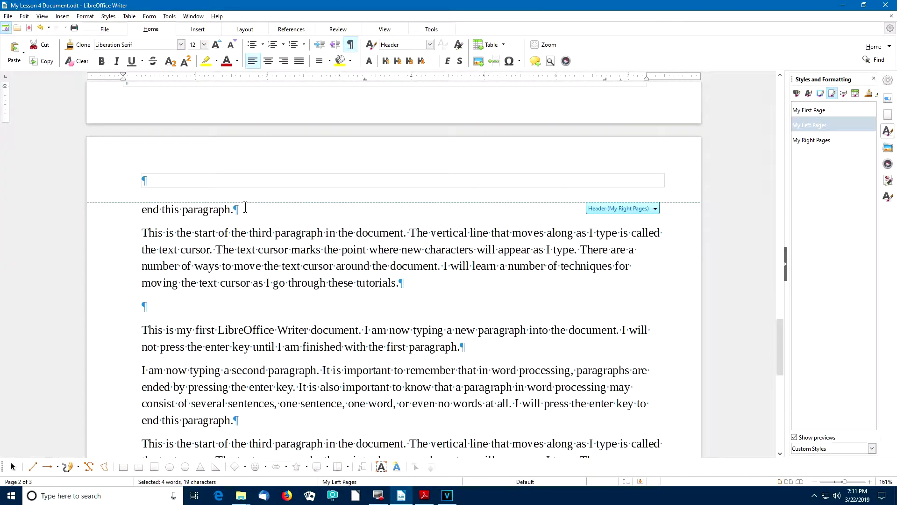
pyautogui.click(176, 190)
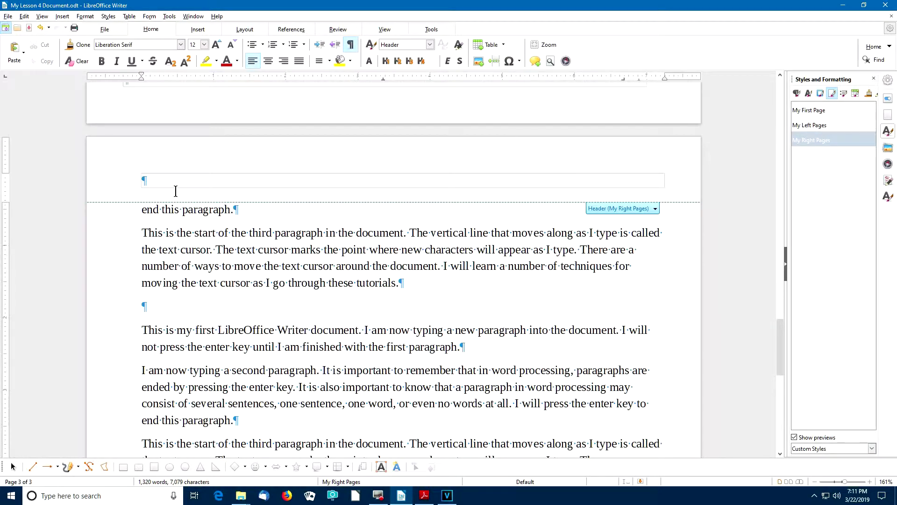
pyautogui.write('My Left Page Header')
pyautogui.doubleClick(168, 182)
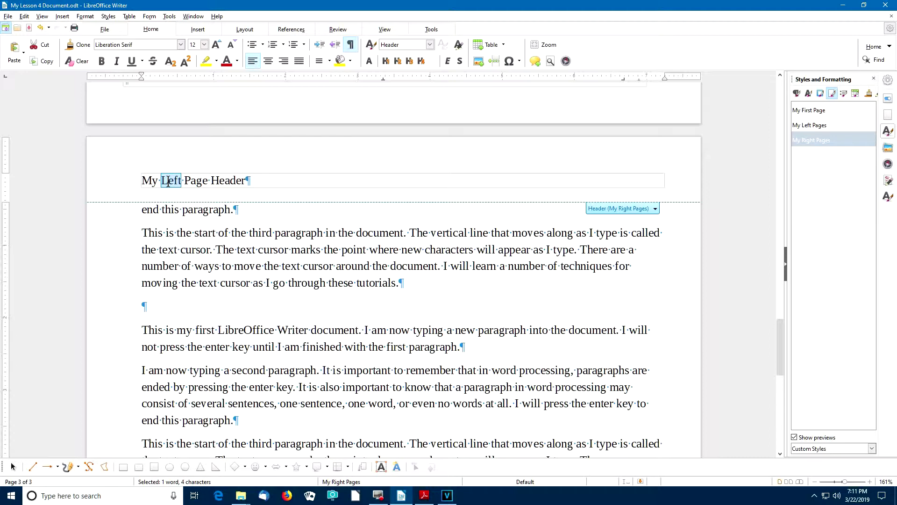
pyautogui.write('Right')
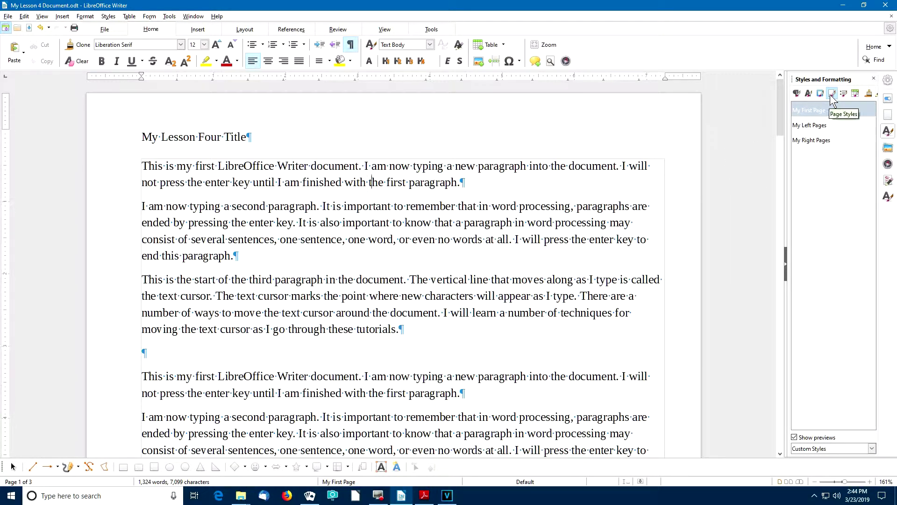
# Create a new paragraph style named "My Title Paragraph" that is followed by itself and inherits from no other style
pyautogui.click(795, 94)
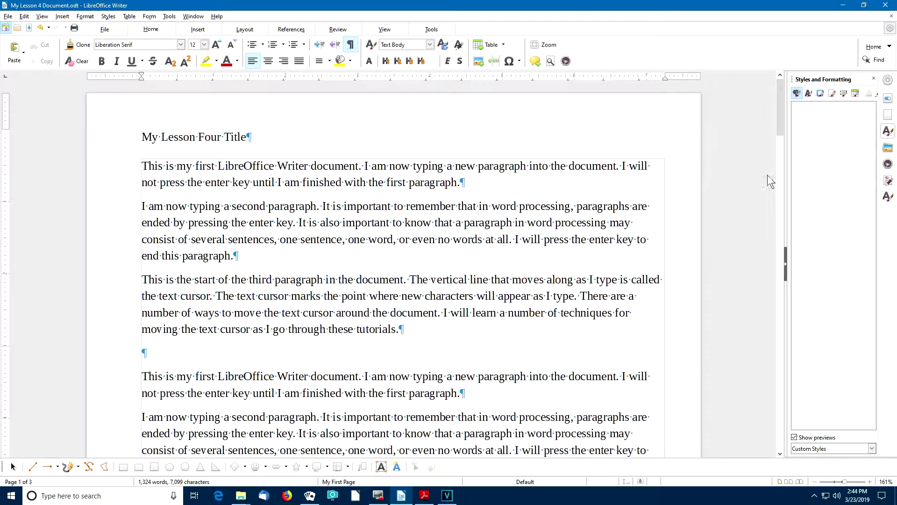
pyautogui.rightClick(806, 141)
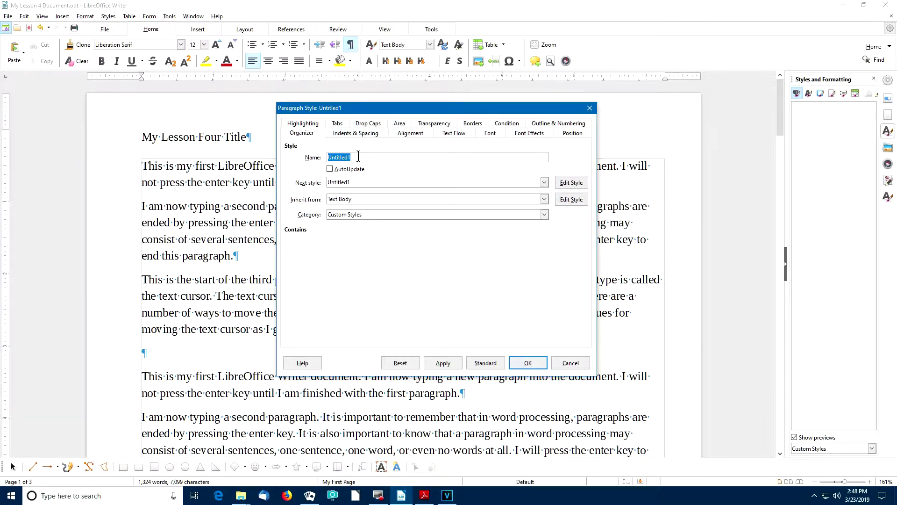
pyautogui.write('My Title Paragraph')
pyautogui.click(369, 182)
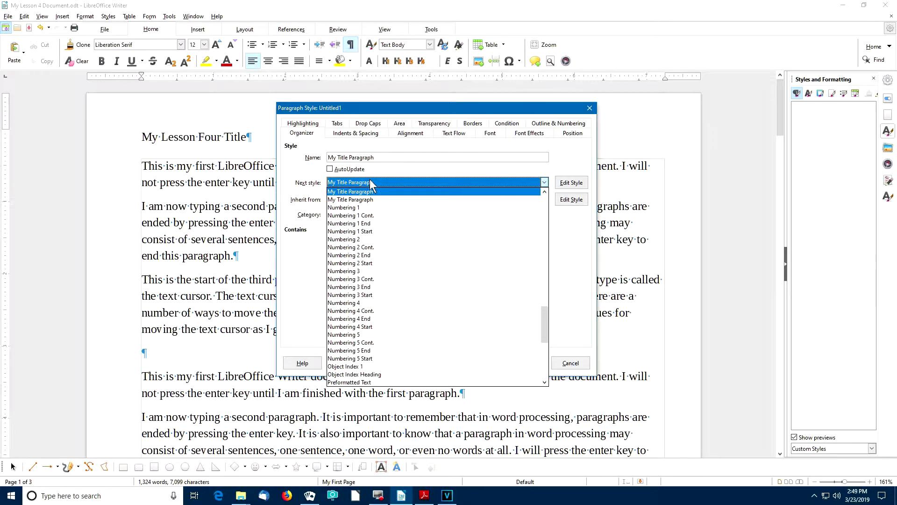
pyautogui.click(371, 182)
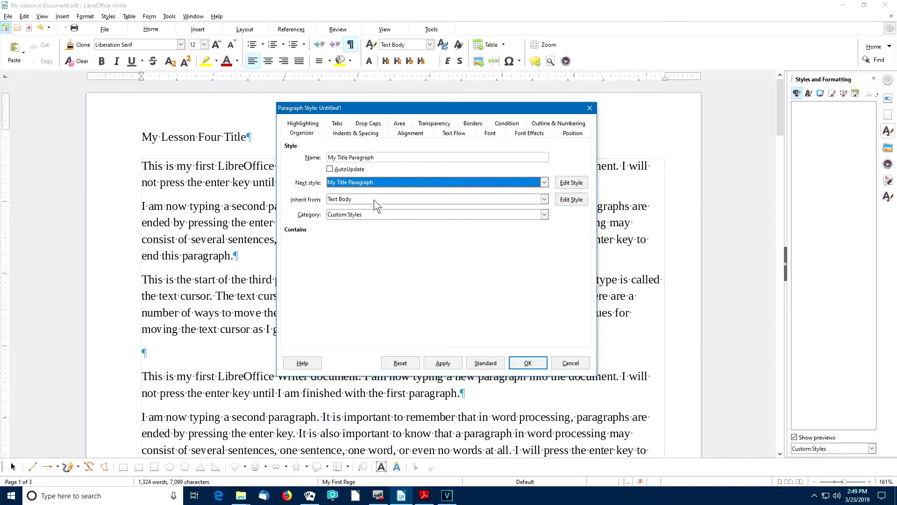
pyautogui.click(544, 199)
pyautogui.moveTo(545, 374); pyautogui.dragTo(548, 208)
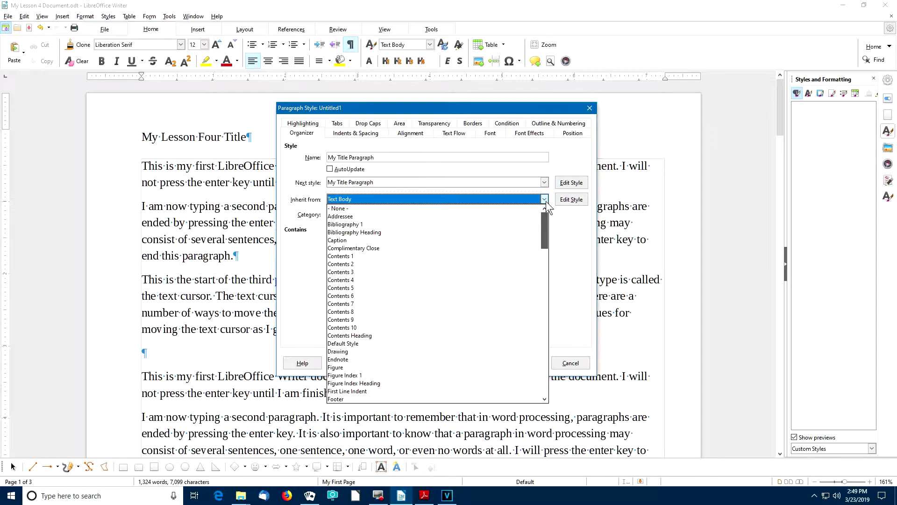
pyautogui.click(372, 208)
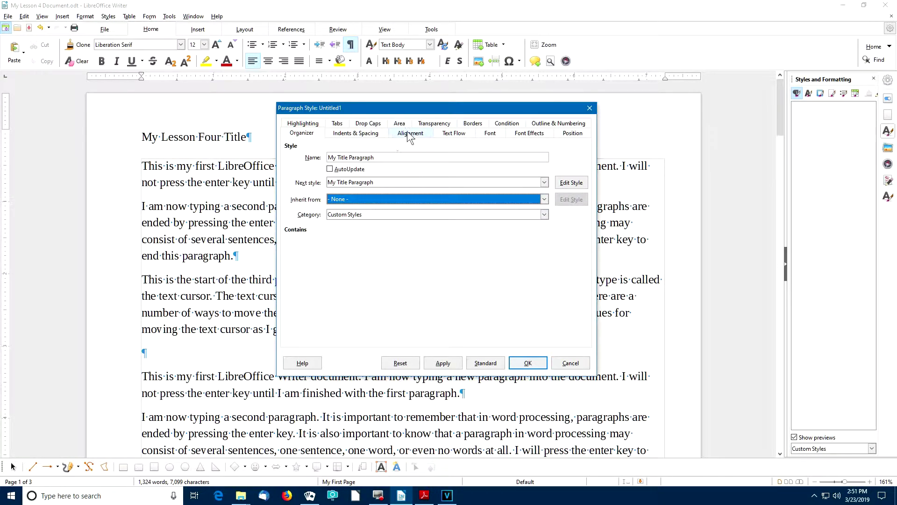
# Center the title style's text and set its font to Times New Roman, Bold, 20 pt with a shadow
pyautogui.click(409, 135)
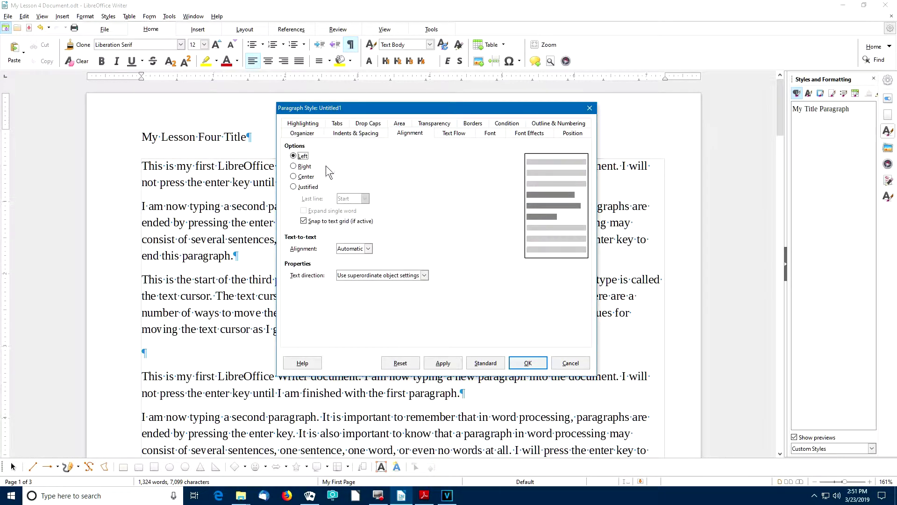
pyautogui.click(295, 176)
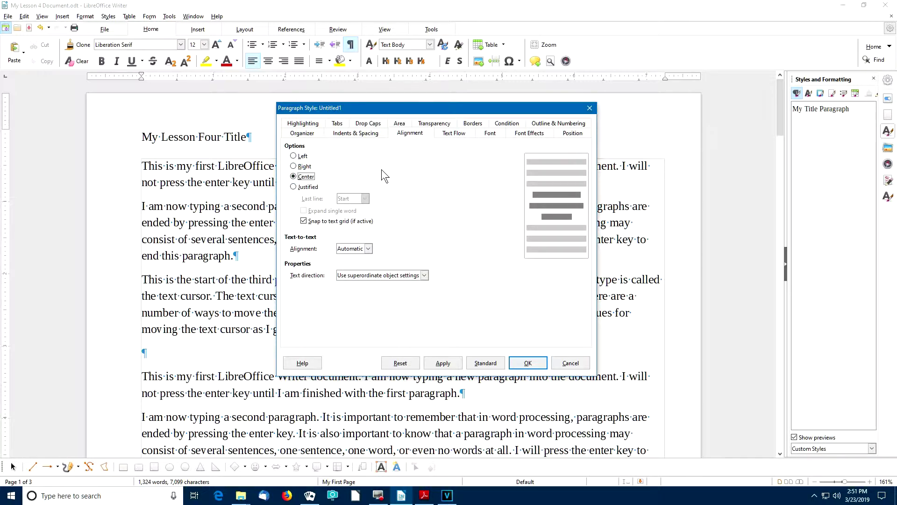
pyautogui.click(491, 135)
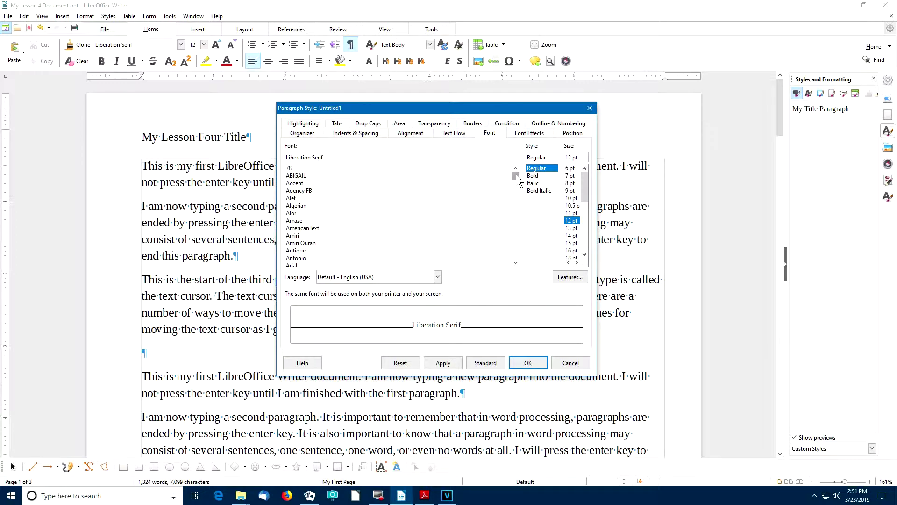
pyautogui.moveTo(516, 175); pyautogui.dragTo(515, 200)
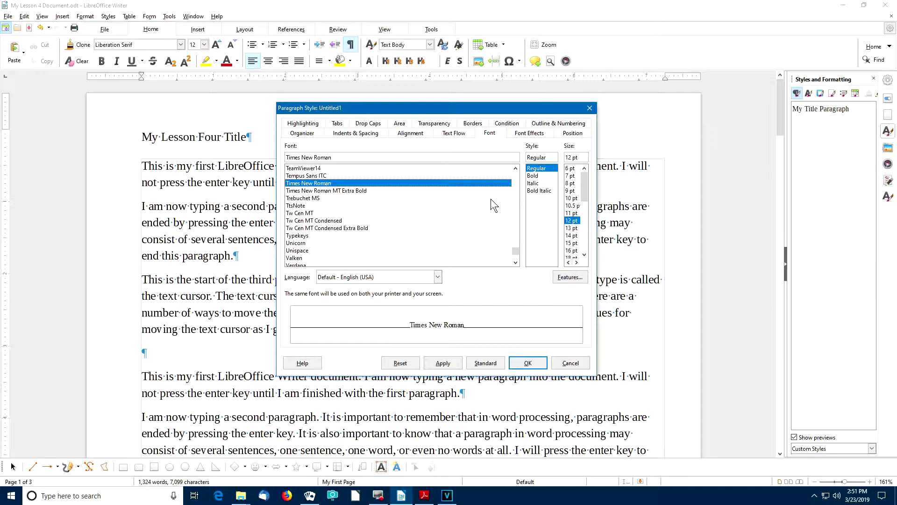
pyautogui.click(535, 175)
pyautogui.moveTo(584, 186); pyautogui.dragTo(585, 200)
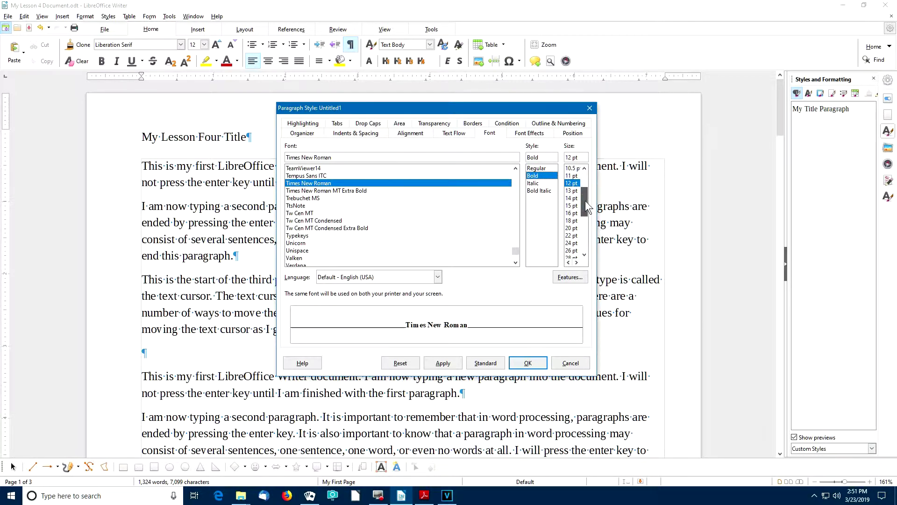
pyautogui.click(571, 228)
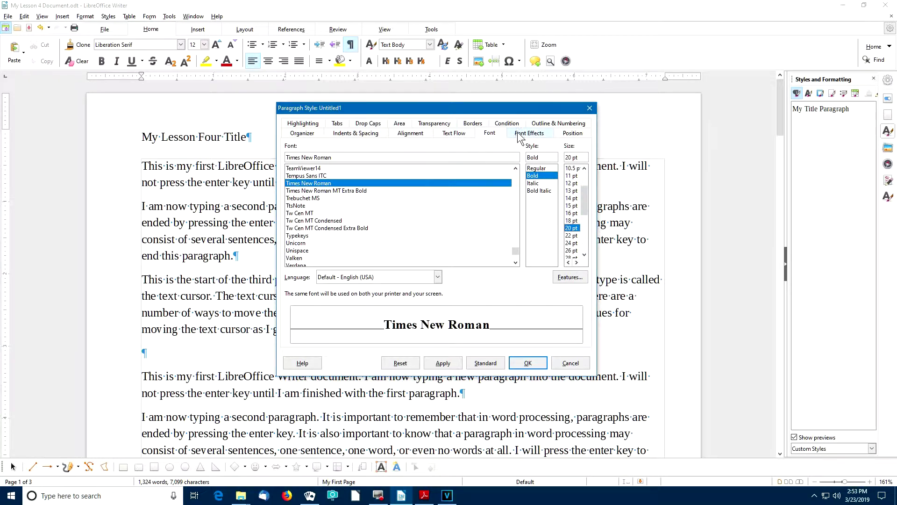
pyautogui.click(520, 135)
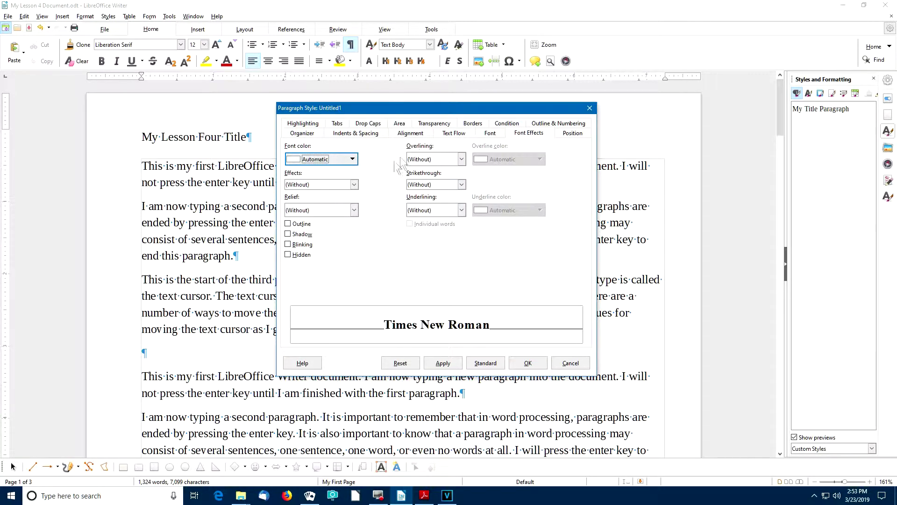
pyautogui.click(288, 235)
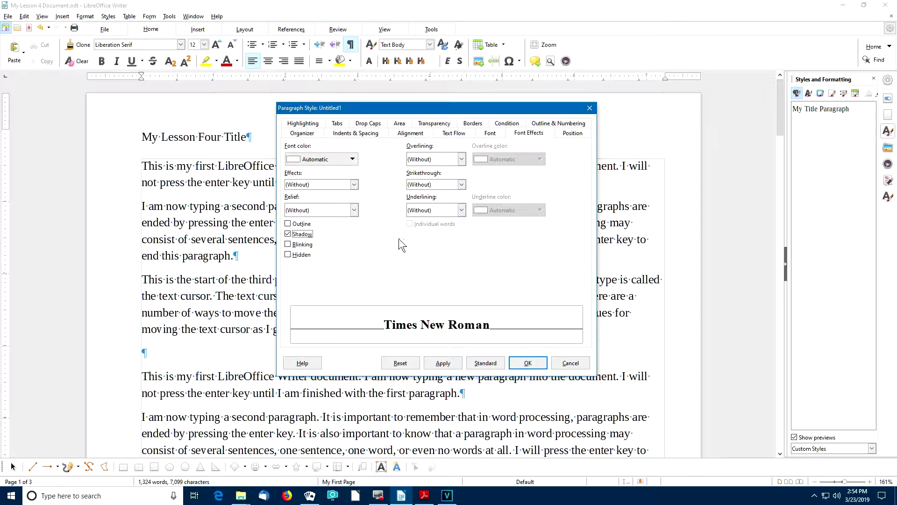
# Give the title style a pale yellow background (ffffd7) and black 0.05 pt top and bottom borders, and save the style
pyautogui.click(399, 123)
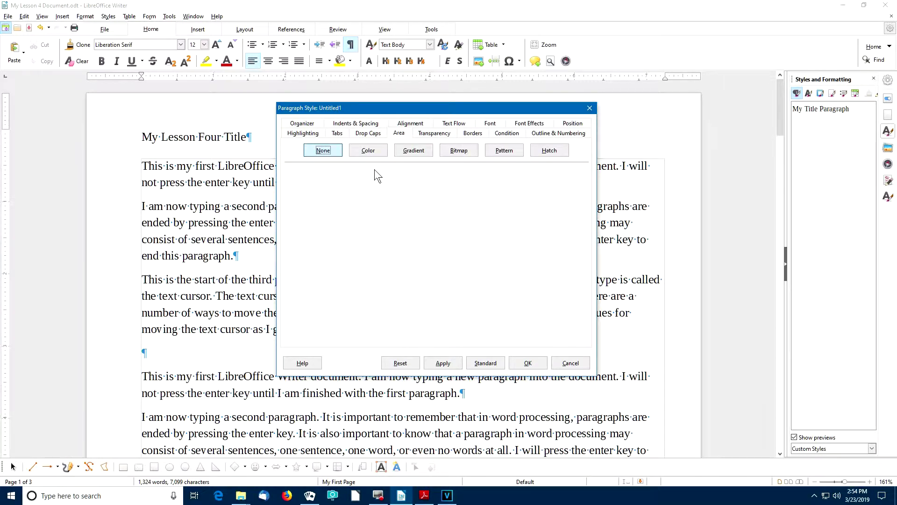
pyautogui.click(369, 150)
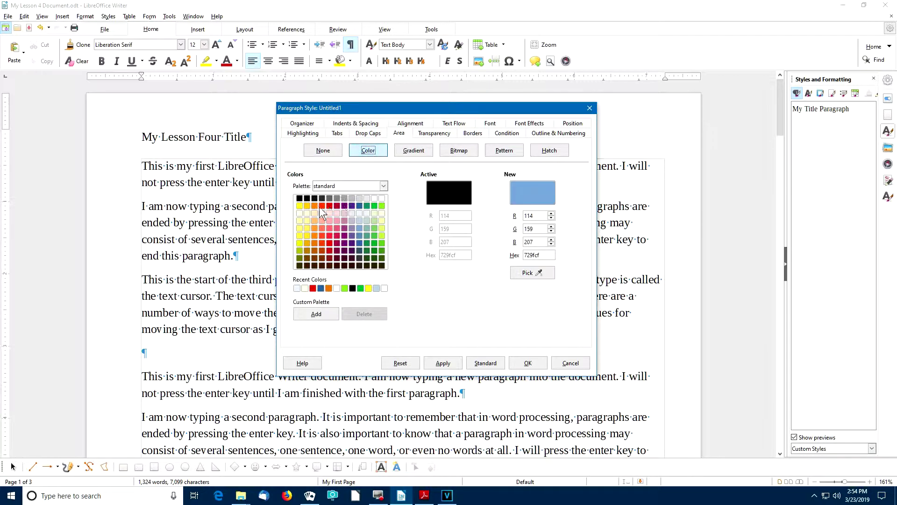
pyautogui.click(299, 213)
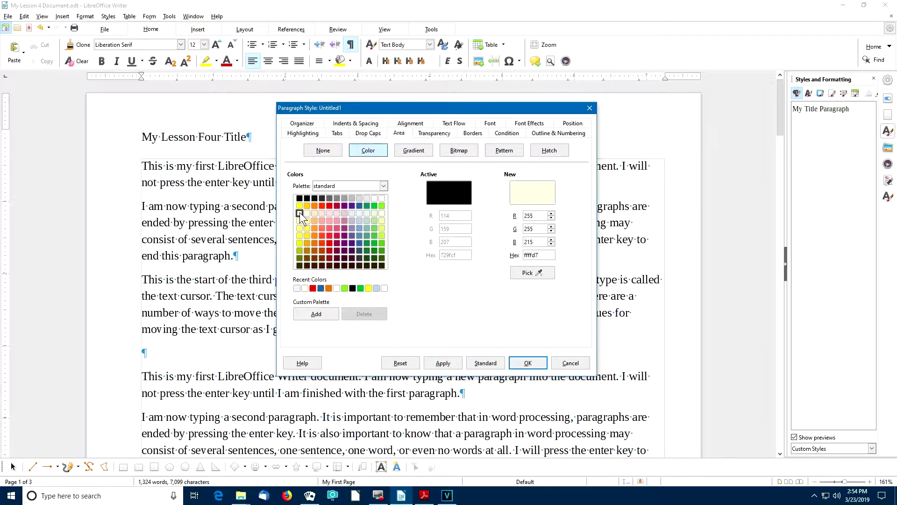
pyautogui.click(473, 133)
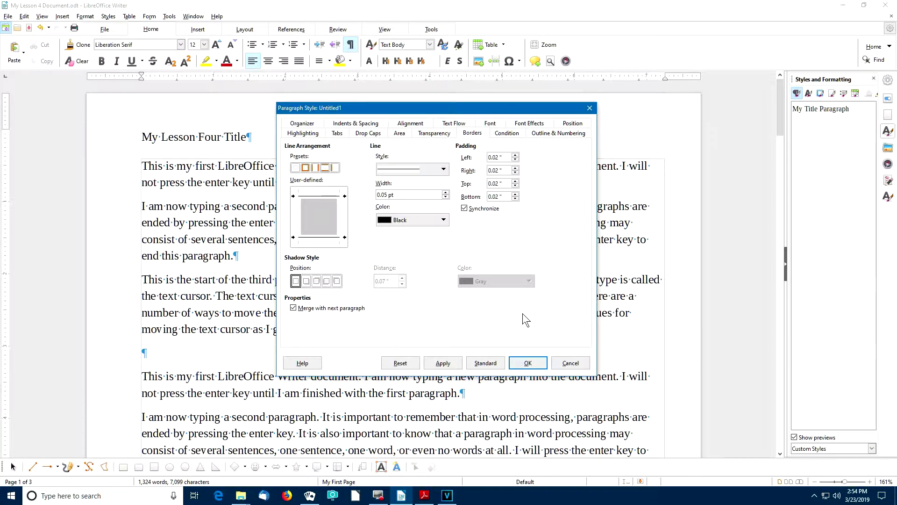
pyautogui.click(528, 363)
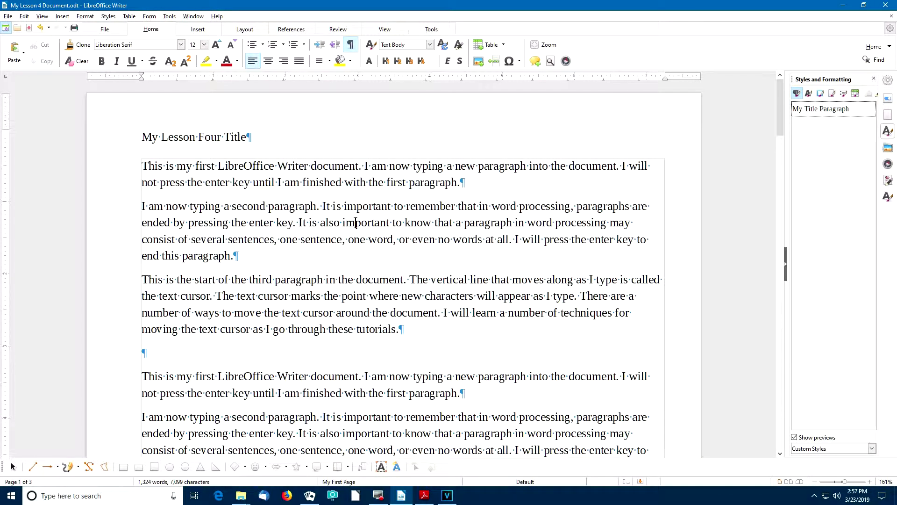
# Apply the My Title Paragraph style to the title in the first page's header
pyautogui.click(356, 240)
pyautogui.click(210, 136)
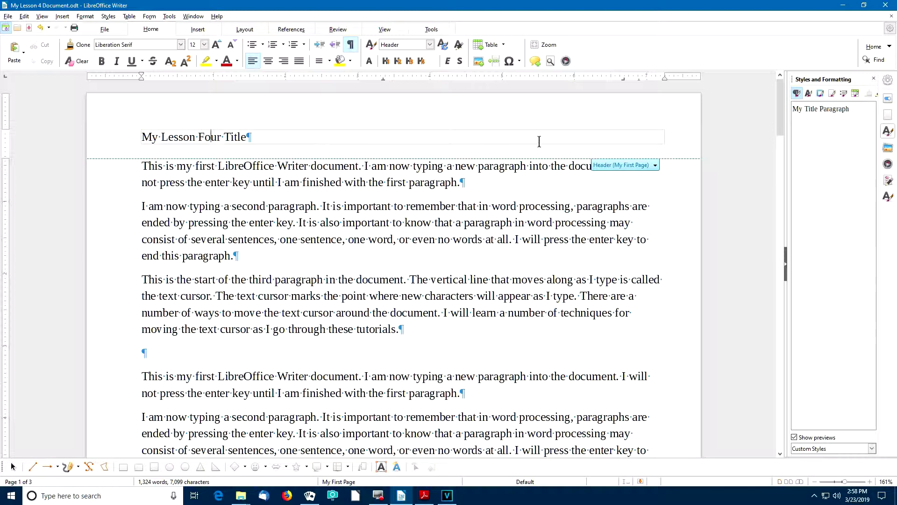
pyautogui.doubleClick(815, 108)
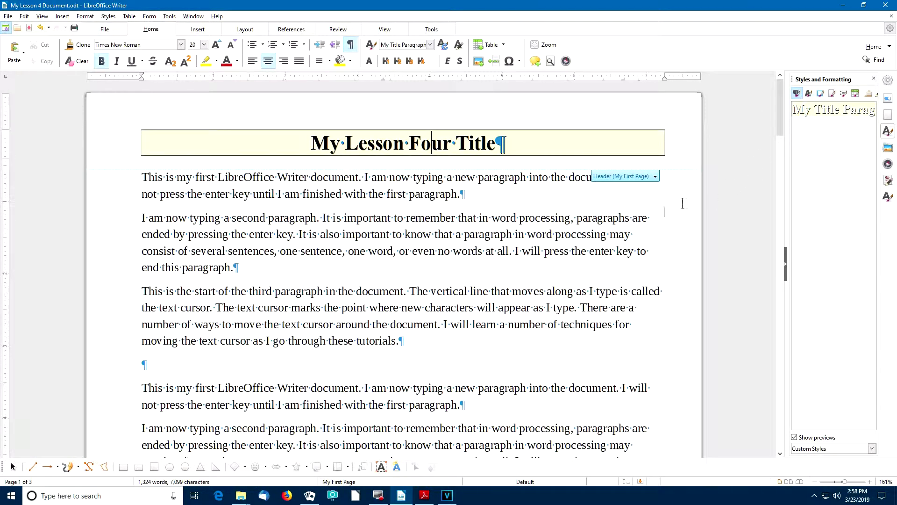